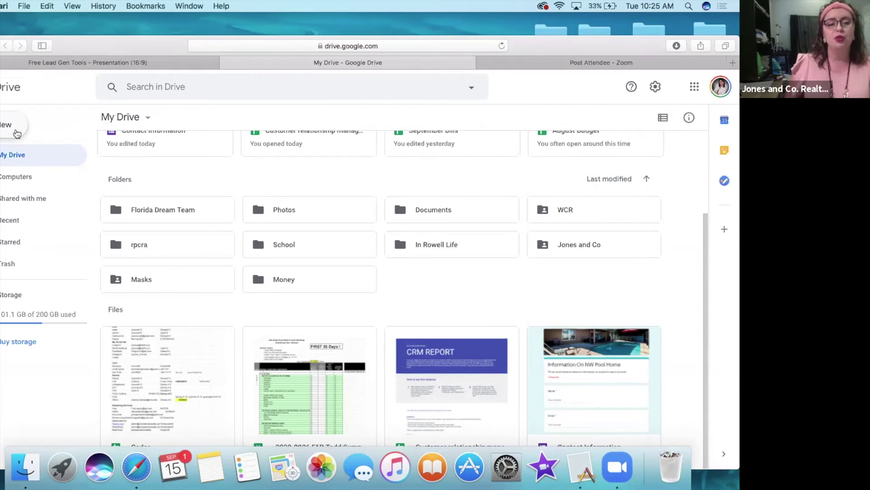
Step: Start a new Google Forms file from a template in My Drive to bring up the form template gallery
{"action": "left_click", "coordinate": [17, 132]}
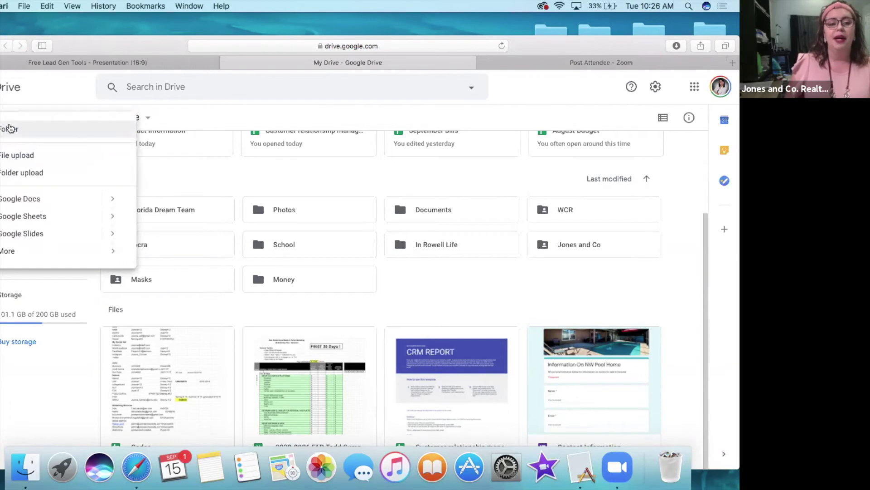
{"action": "mouse_move", "coordinate": [35, 252]}
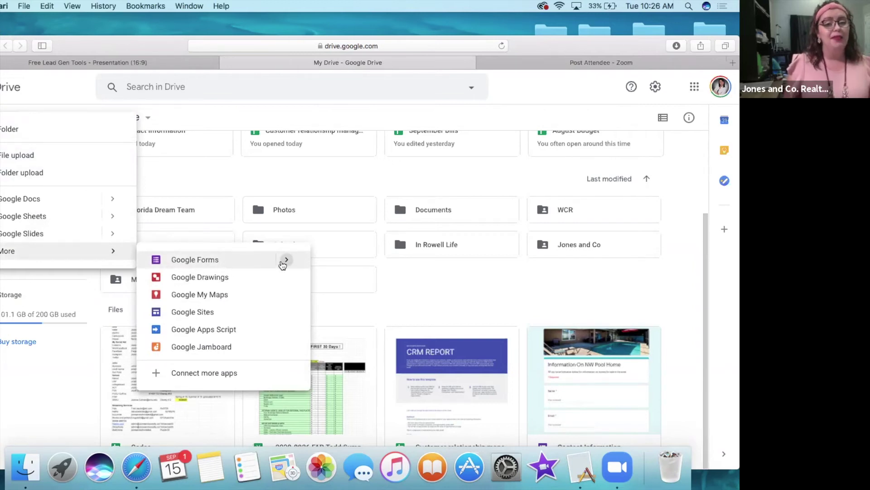
{"action": "left_click", "coordinate": [283, 263]}
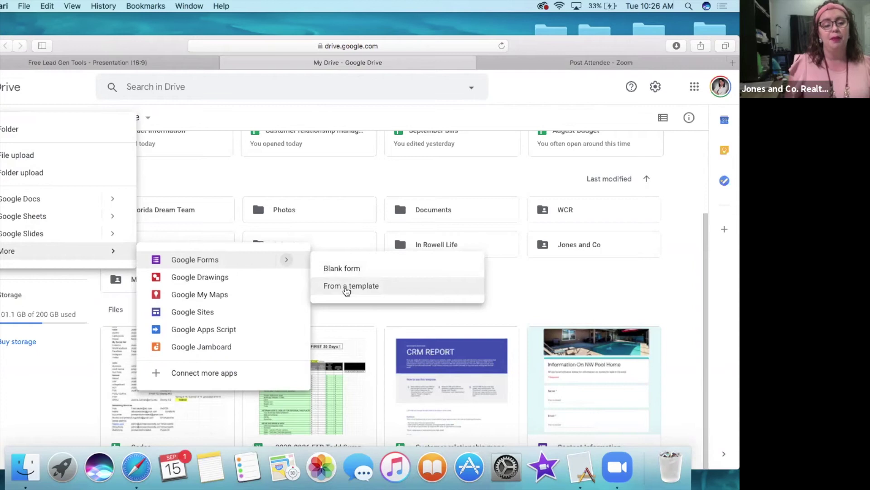
{"action": "left_click", "coordinate": [347, 287]}
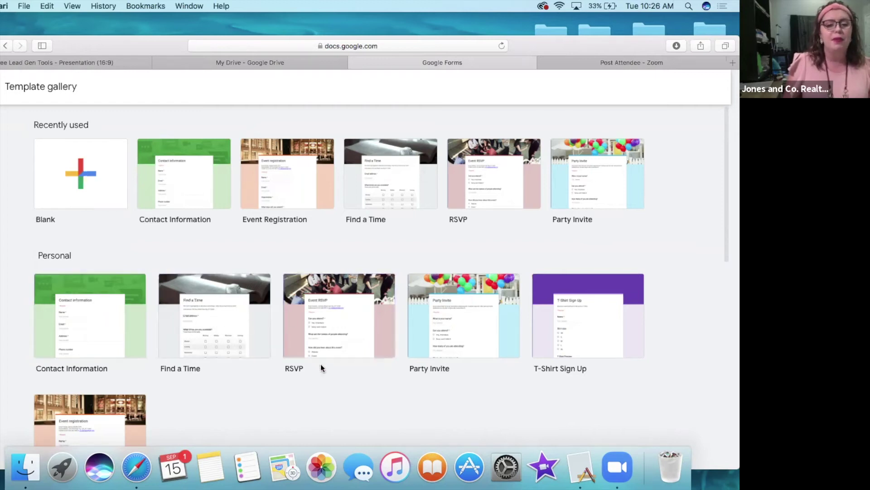
Step: Look through the form templates and create a form from the Contact Information template under Personal
{"action": "scroll", "coordinate": [321, 378], "scroll_direction": "down", "scroll_amount": 2}
{"action": "scroll", "coordinate": [321, 378], "scroll_direction": "down", "scroll_amount": 10}
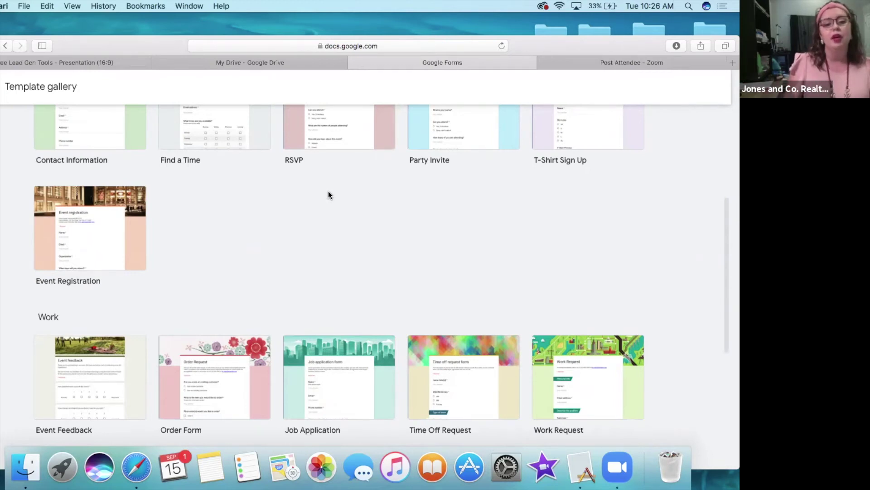
{"action": "scroll", "coordinate": [249, 245], "scroll_direction": "down", "scroll_amount": 2}
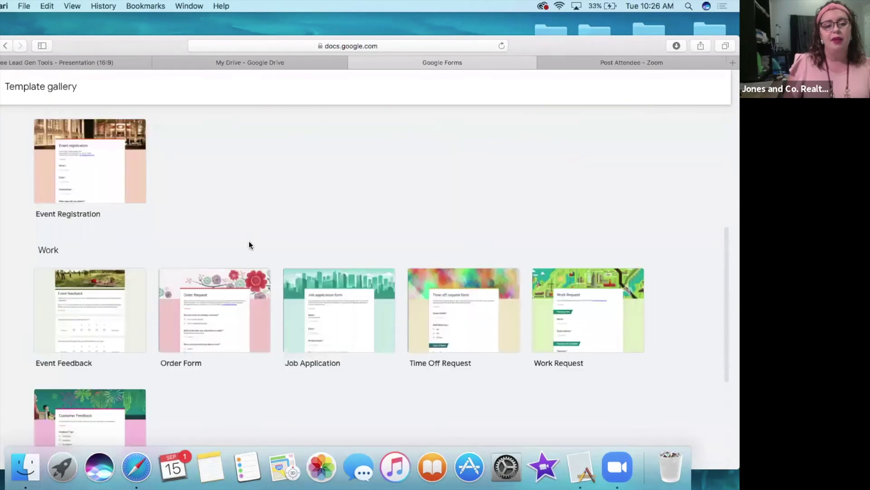
{"action": "scroll", "coordinate": [248, 241], "scroll_direction": "up", "scroll_amount": 10}
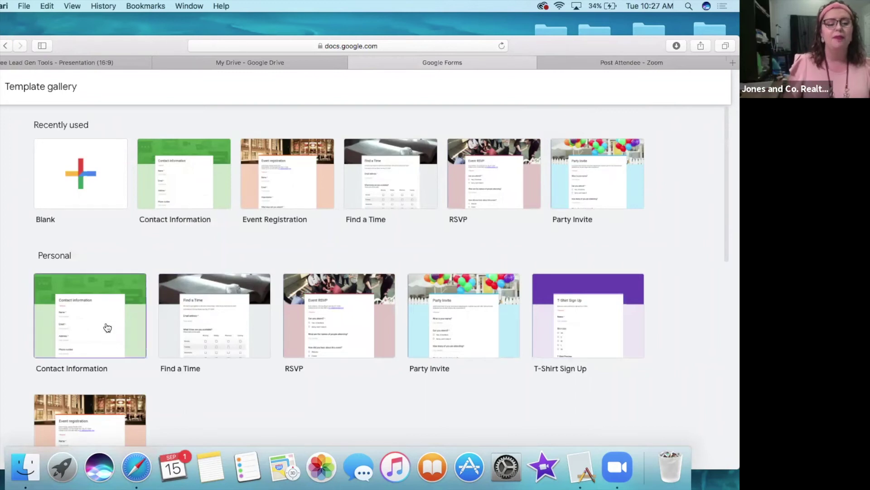
{"action": "left_click", "coordinate": [77, 326]}
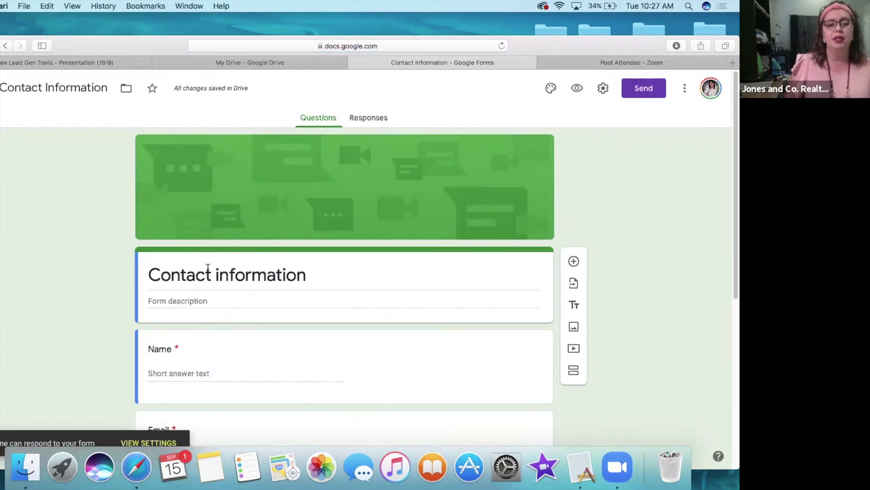
Step: Review the contact form's questions, inspecting the settings of the Phone number and Address questions
{"action": "scroll", "coordinate": [207, 268], "scroll_direction": "down", "scroll_amount": 4}
{"action": "scroll", "coordinate": [208, 268], "scroll_direction": "down", "scroll_amount": 8}
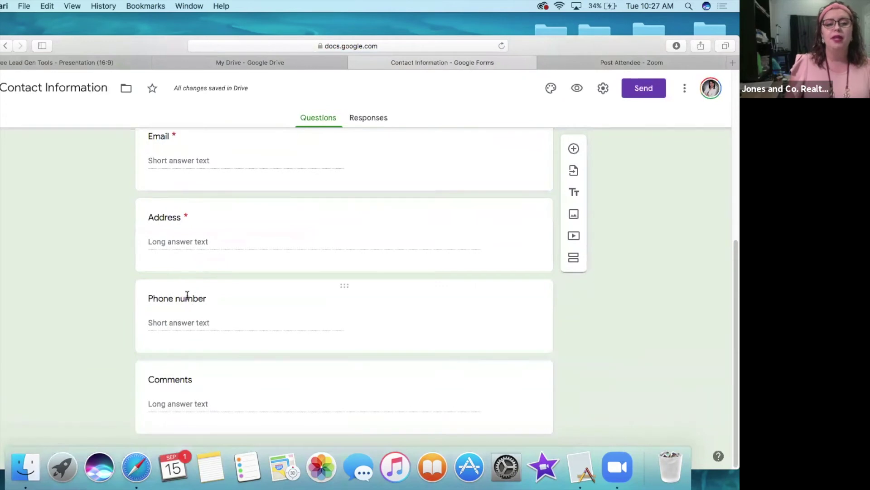
{"action": "left_click", "coordinate": [187, 299]}
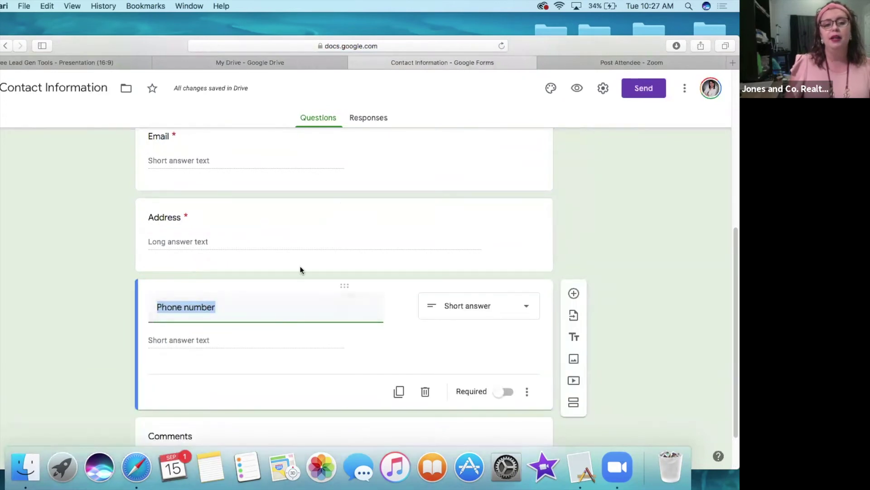
{"action": "left_click", "coordinate": [208, 226]}
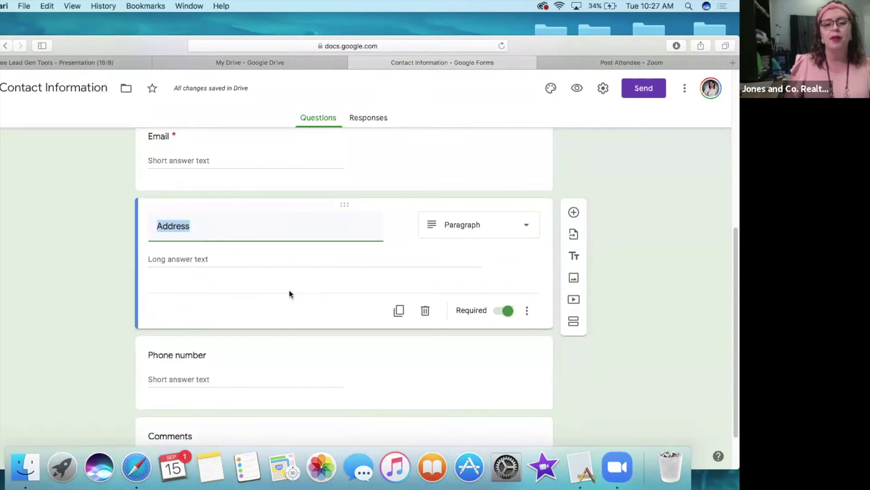
{"action": "left_click", "coordinate": [114, 257]}
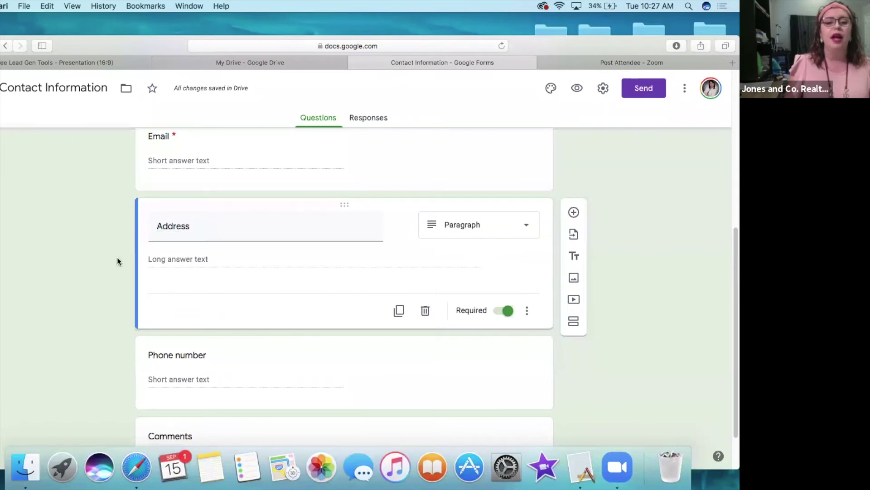
{"action": "scroll", "coordinate": [118, 257], "scroll_direction": "up", "scroll_amount": 6}
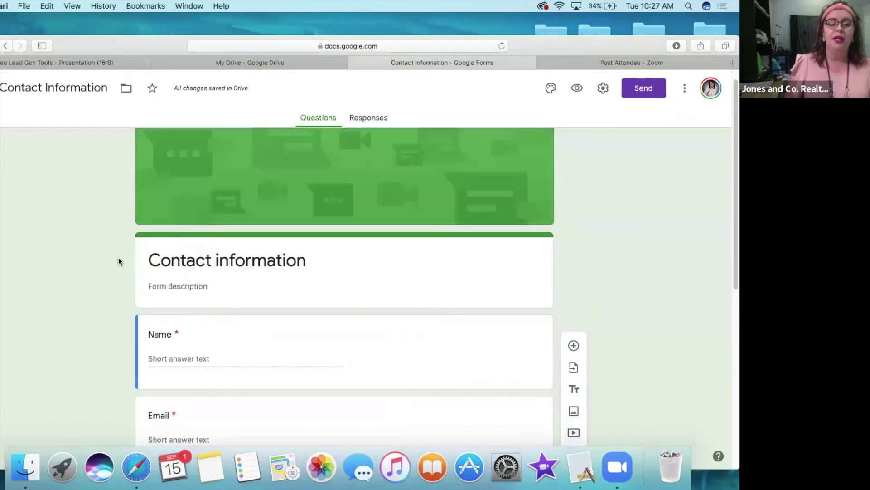
{"action": "scroll", "coordinate": [119, 257], "scroll_direction": "up", "scroll_amount": 1}
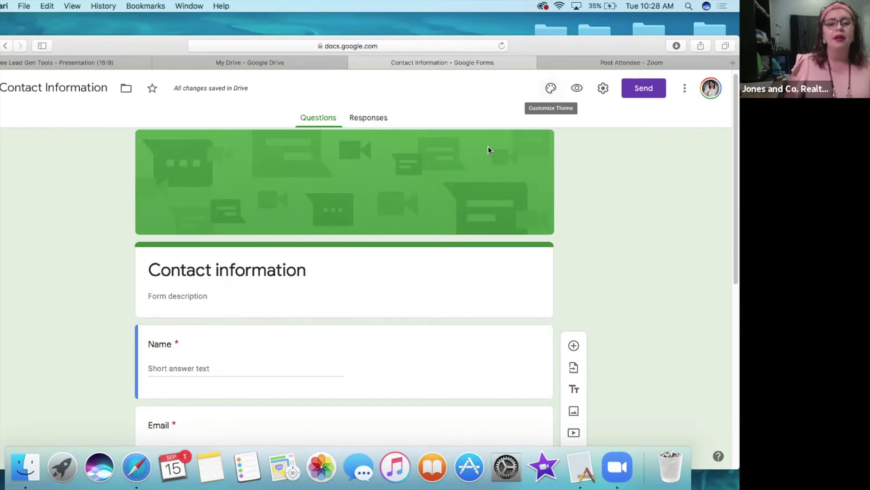
Step: Check the form's responses page, and view the email and link options for sending the form
{"action": "left_click", "coordinate": [376, 125]}
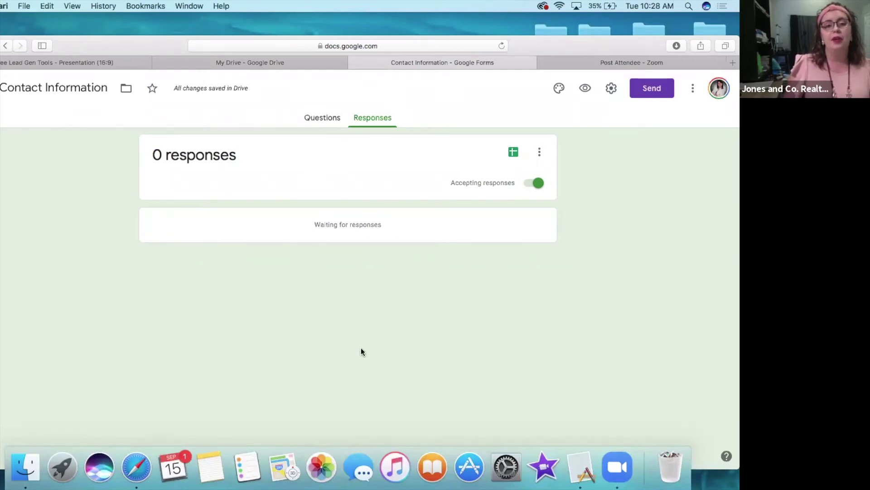
{"action": "left_click", "coordinate": [323, 119]}
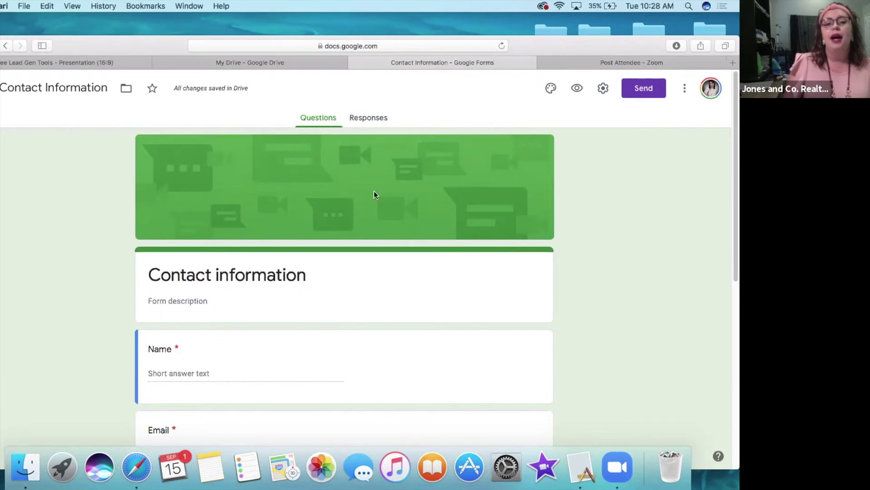
{"action": "left_click", "coordinate": [639, 93]}
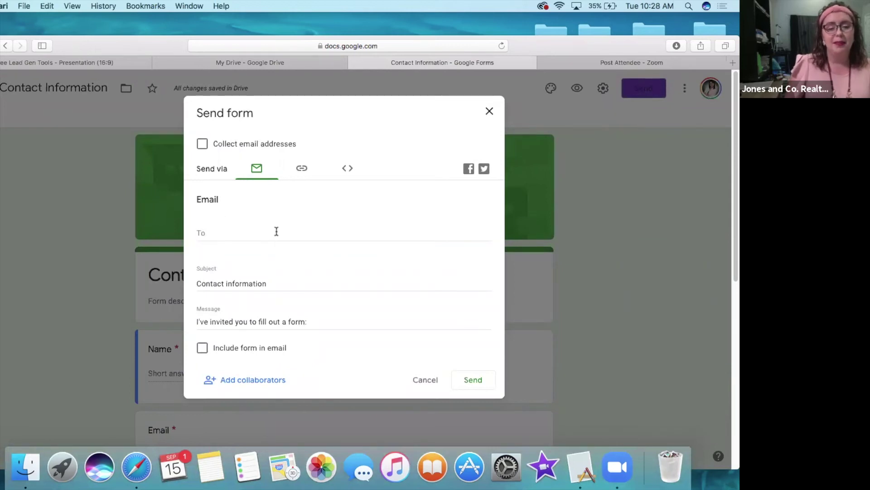
{"action": "left_click", "coordinate": [301, 170]}
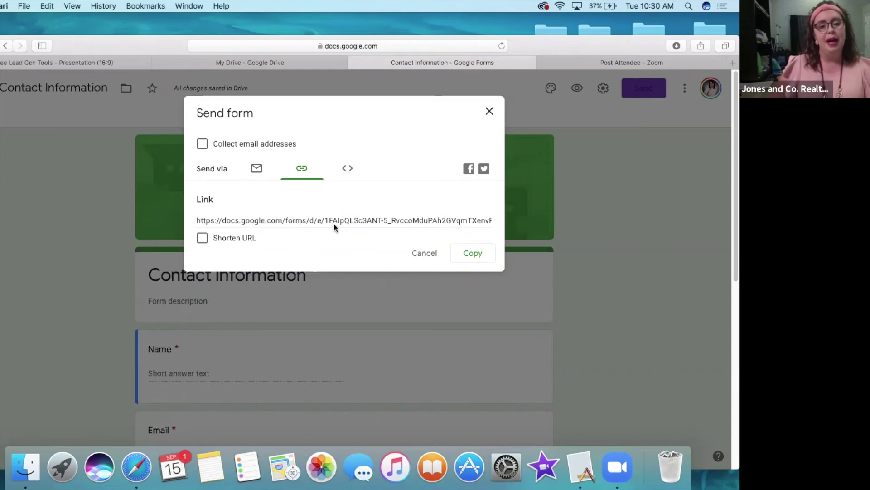
{"action": "left_click", "coordinate": [489, 111]}
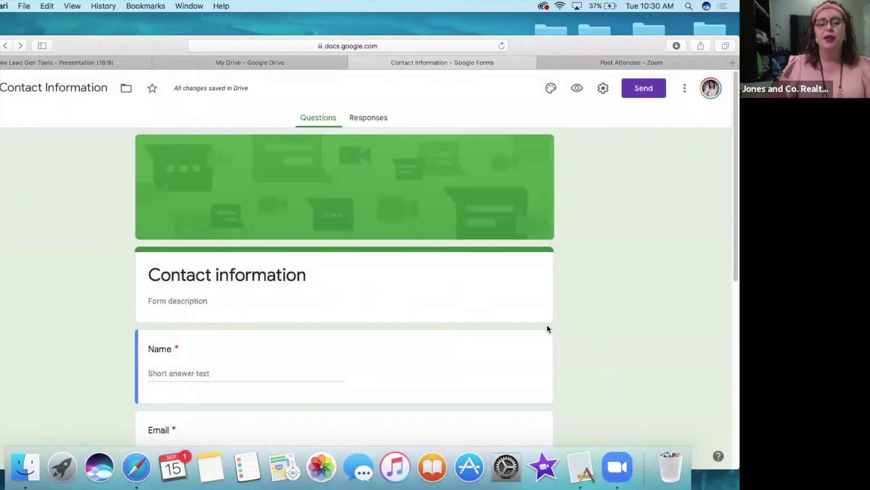
Step: Look over the whole contact form down to the Comments question and return to its responses page
{"action": "scroll", "coordinate": [402, 281], "scroll_direction": "down", "scroll_amount": 10}
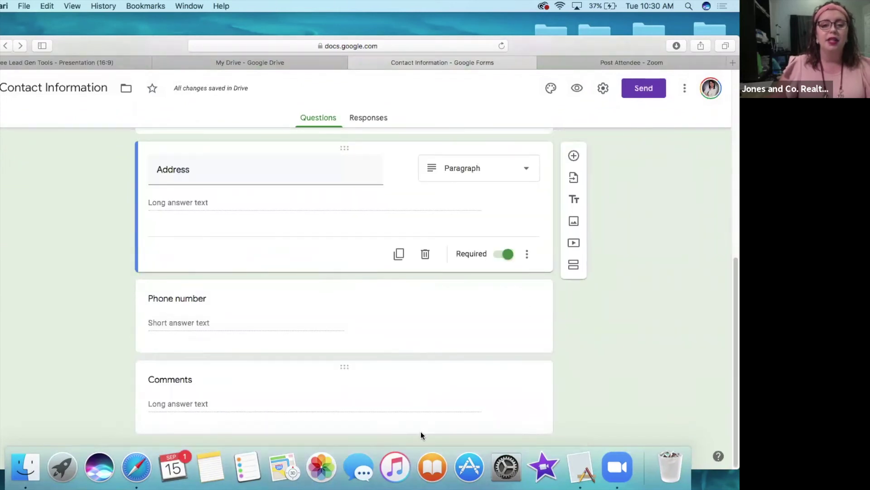
{"action": "scroll", "coordinate": [414, 286], "scroll_direction": "up", "scroll_amount": 10}
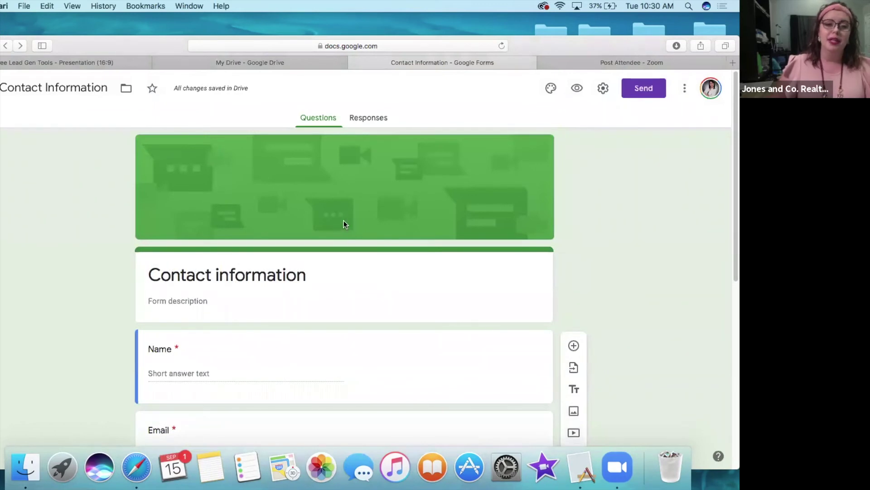
{"action": "left_click", "coordinate": [360, 120]}
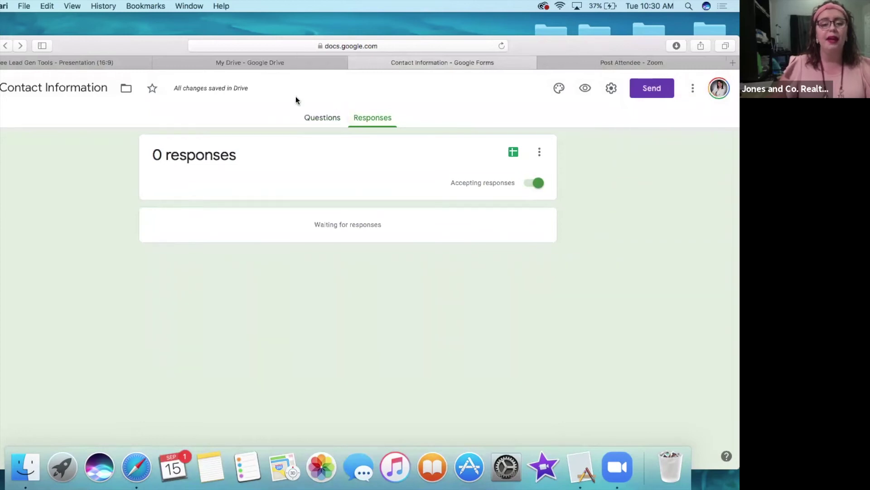
Step: Return to My Drive and start a new Google Sheets file from a template to bring up the spreadsheet template gallery
{"action": "left_click", "coordinate": [251, 63]}
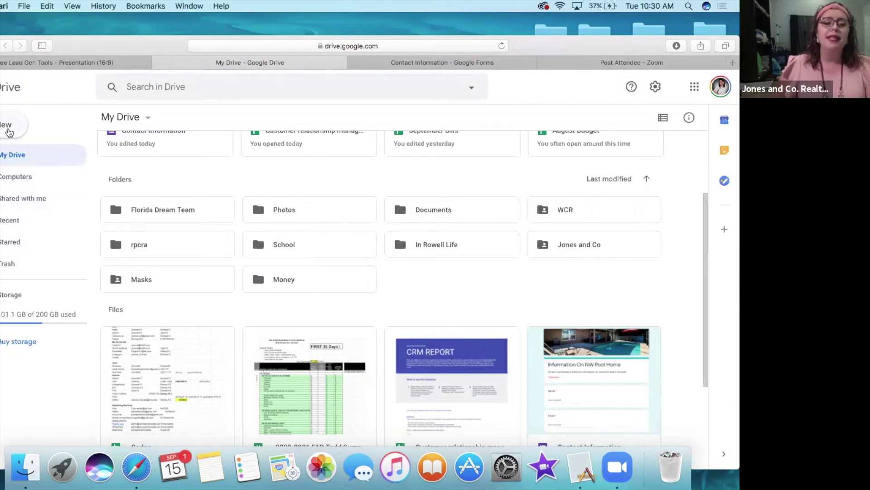
{"action": "left_click", "coordinate": [8, 131]}
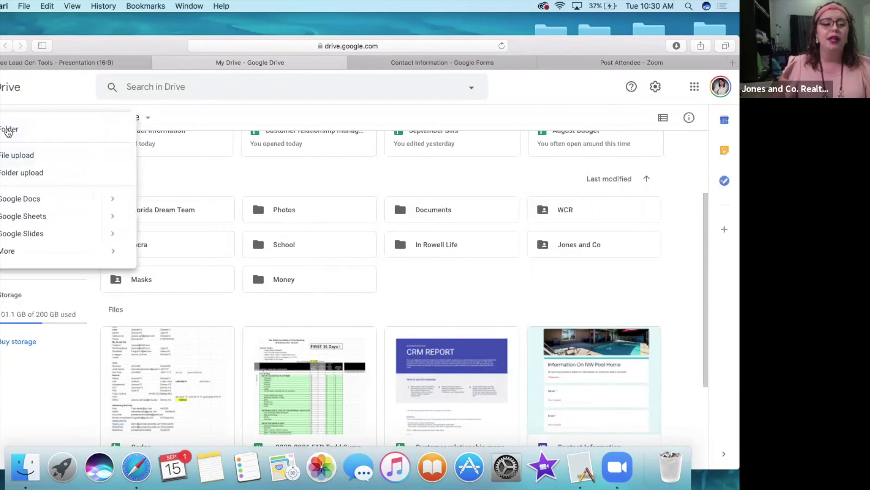
{"action": "mouse_move", "coordinate": [116, 223]}
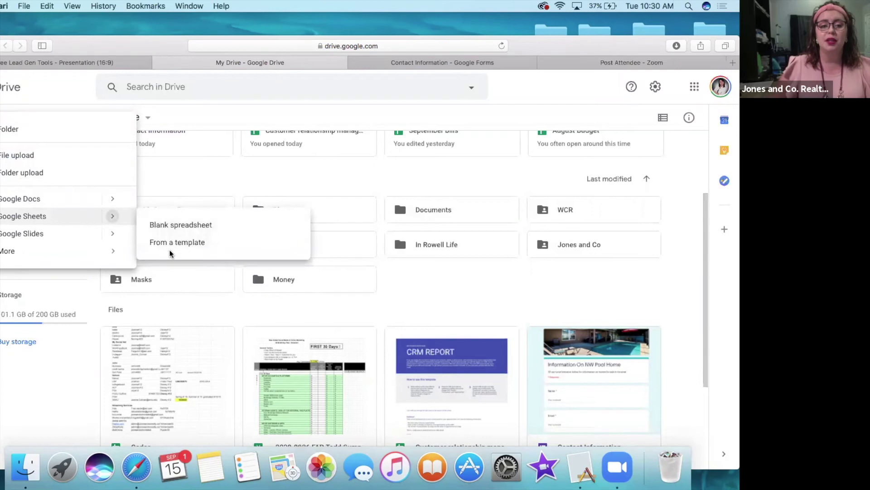
{"action": "left_click", "coordinate": [172, 242]}
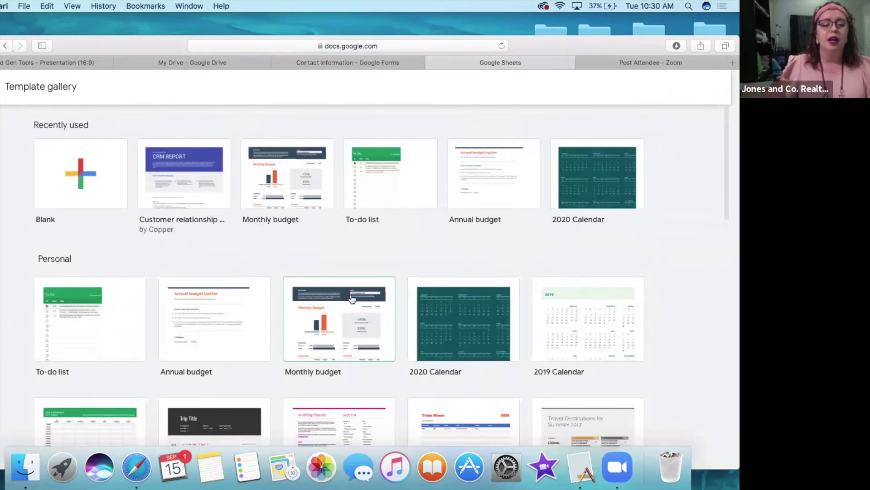
Step: Browse the spreadsheet templates and create a spreadsheet from the Customer relationship management template by Copper
{"action": "scroll", "coordinate": [352, 297], "scroll_direction": "down", "scroll_amount": 10}
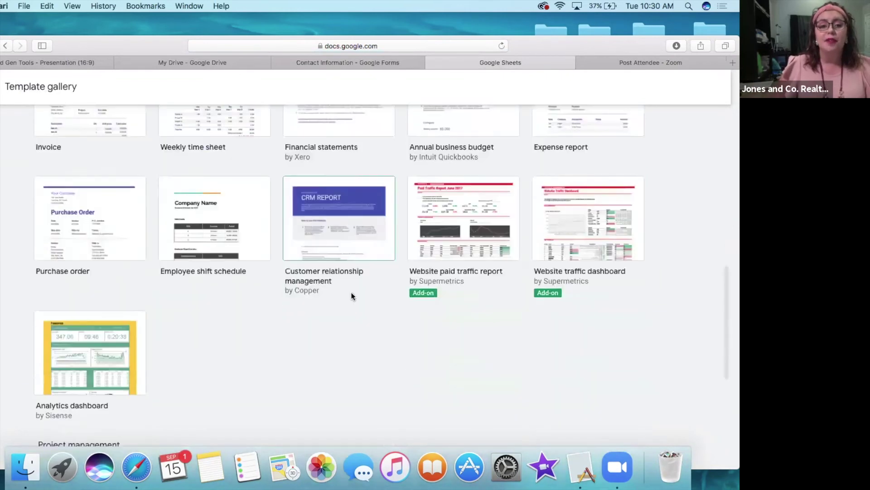
{"action": "scroll", "coordinate": [352, 296], "scroll_direction": "down", "scroll_amount": 6}
{"action": "scroll", "coordinate": [352, 297], "scroll_direction": "up", "scroll_amount": 10}
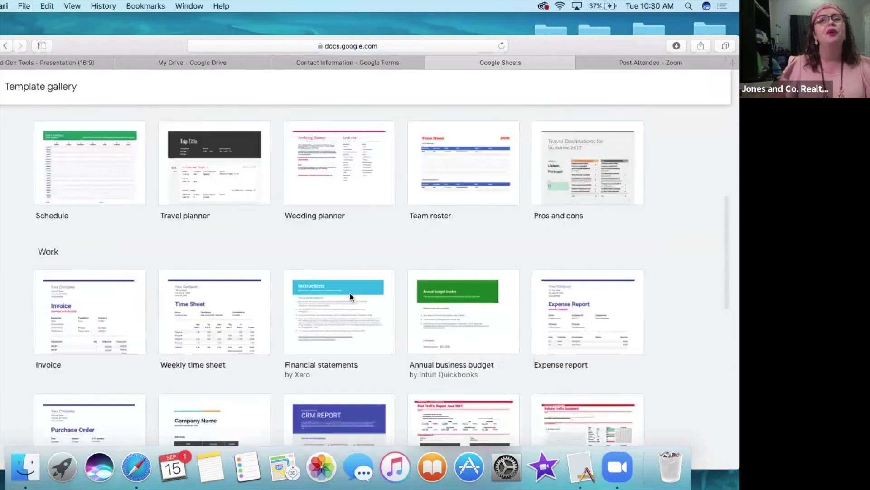
{"action": "scroll", "coordinate": [350, 297], "scroll_direction": "up", "scroll_amount": 6}
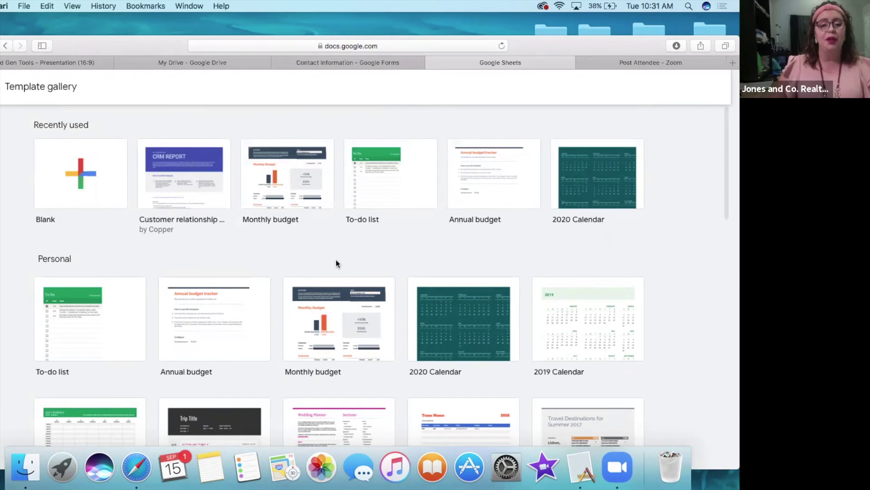
{"action": "scroll", "coordinate": [359, 307], "scroll_direction": "down", "scroll_amount": 10}
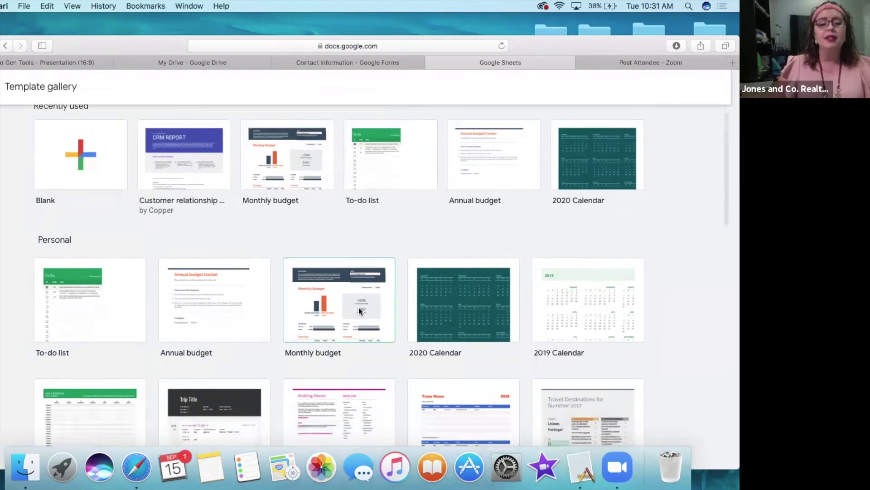
{"action": "scroll", "coordinate": [359, 309], "scroll_direction": "up", "scroll_amount": 10}
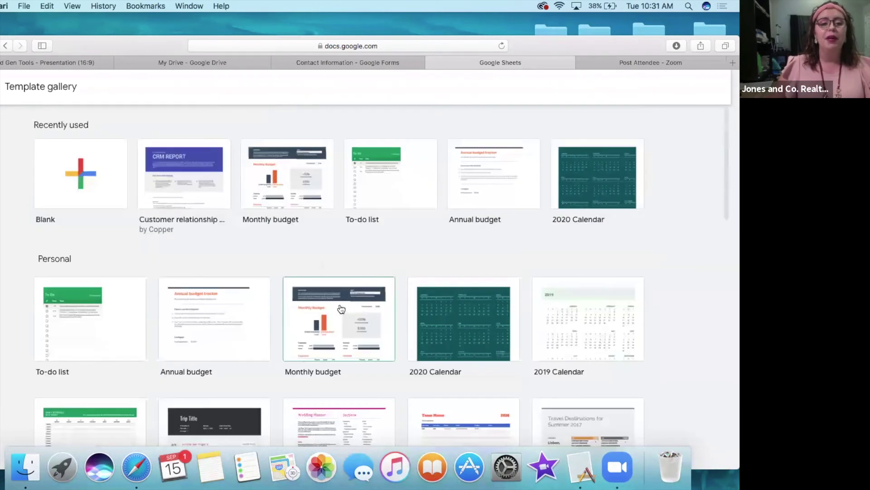
{"action": "left_click", "coordinate": [185, 180]}
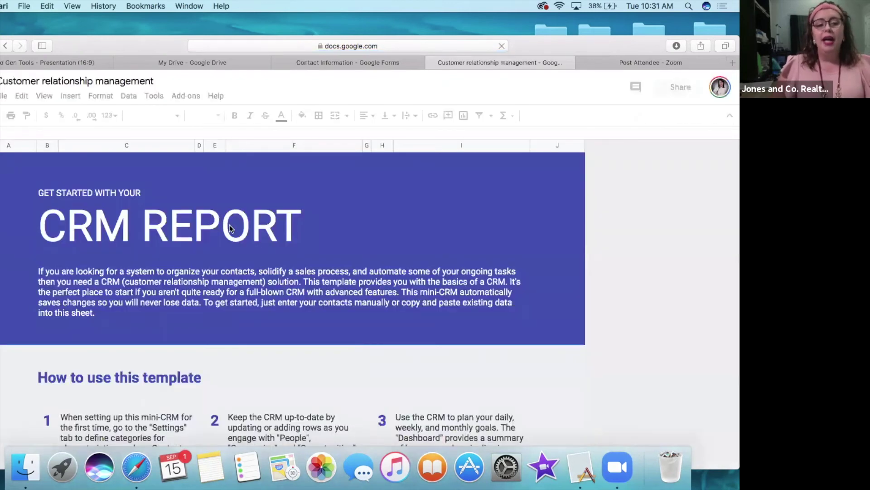
Step: Read through the To Start sheet's instructions on how to use the CRM template and return to its beginning
{"action": "scroll", "coordinate": [233, 231], "scroll_direction": "down", "scroll_amount": 3}
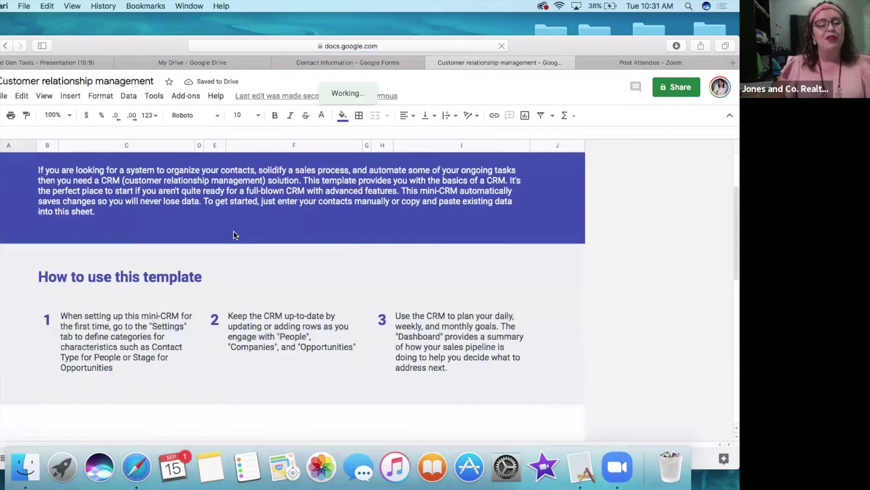
{"action": "scroll", "coordinate": [233, 229], "scroll_direction": "down", "scroll_amount": 2}
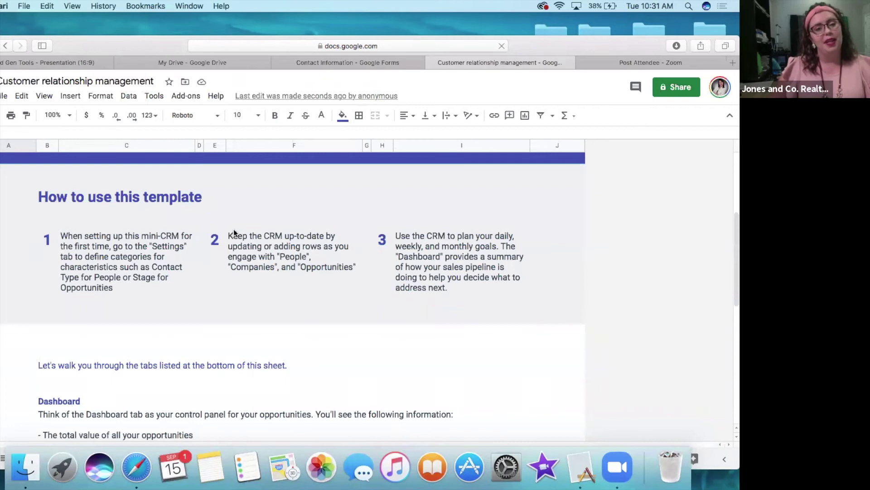
{"action": "scroll", "coordinate": [306, 259], "scroll_direction": "down", "scroll_amount": 1}
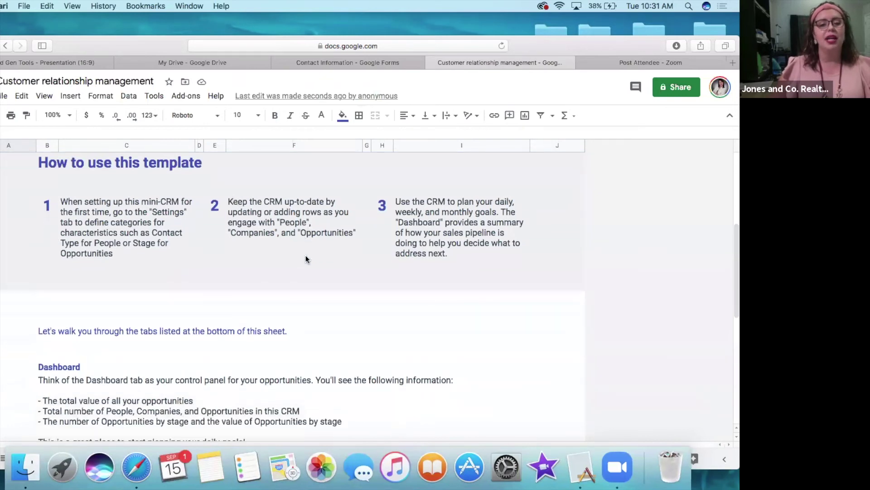
{"action": "scroll", "coordinate": [306, 259], "scroll_direction": "down", "scroll_amount": 1}
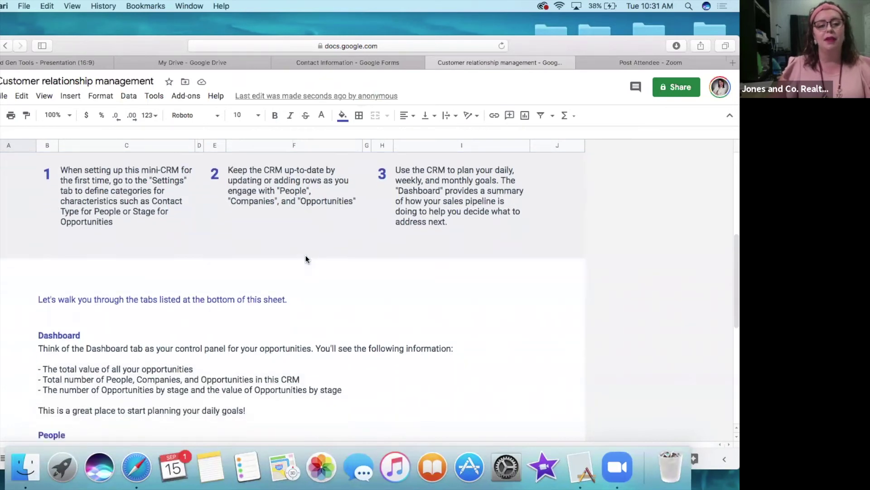
{"action": "scroll", "coordinate": [306, 260], "scroll_direction": "down", "scroll_amount": 8}
{"action": "scroll", "coordinate": [306, 259], "scroll_direction": "up", "scroll_amount": 15}
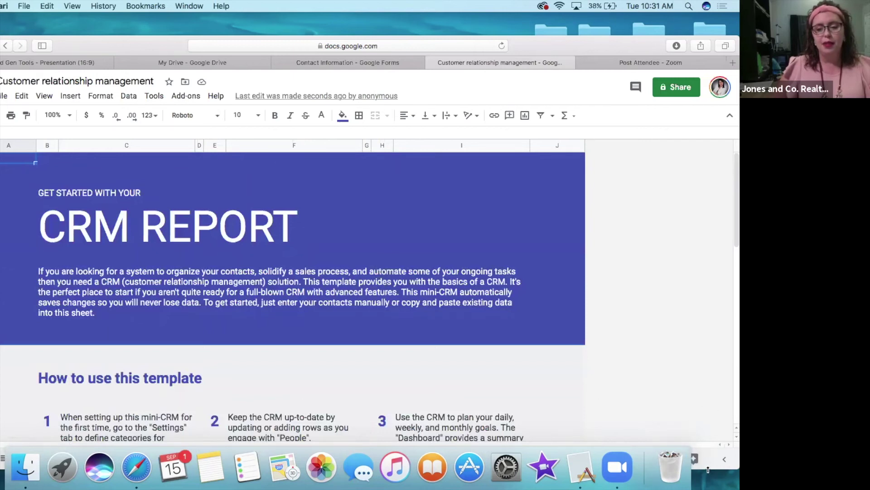
Step: Move the browser window up to uncover the sheet tabs, and view the Dashboard, People and Companies sheets
{"action": "left_click_drag", "start_coordinate": [520, 44], "coordinate": [521, 14]}
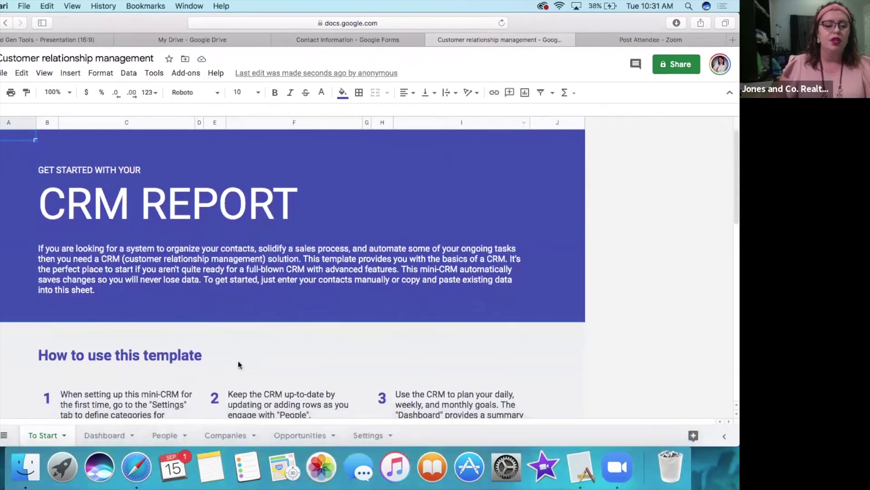
{"action": "left_click", "coordinate": [102, 431]}
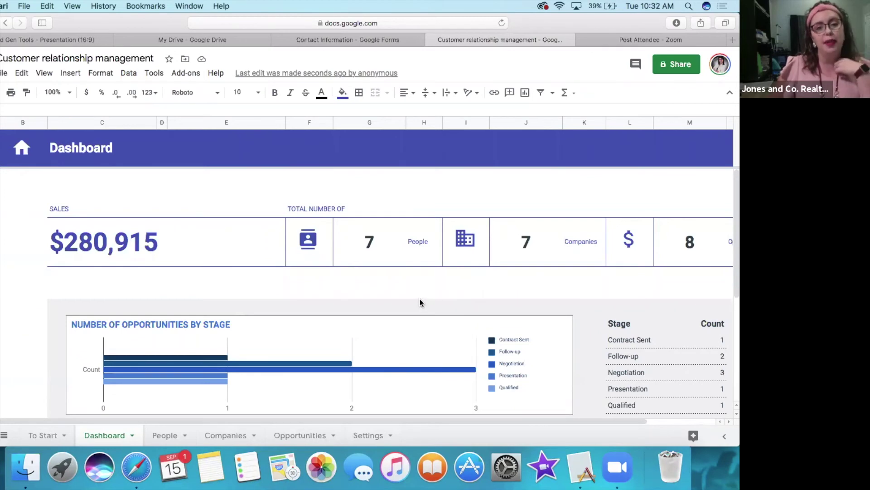
{"action": "left_click", "coordinate": [171, 435]}
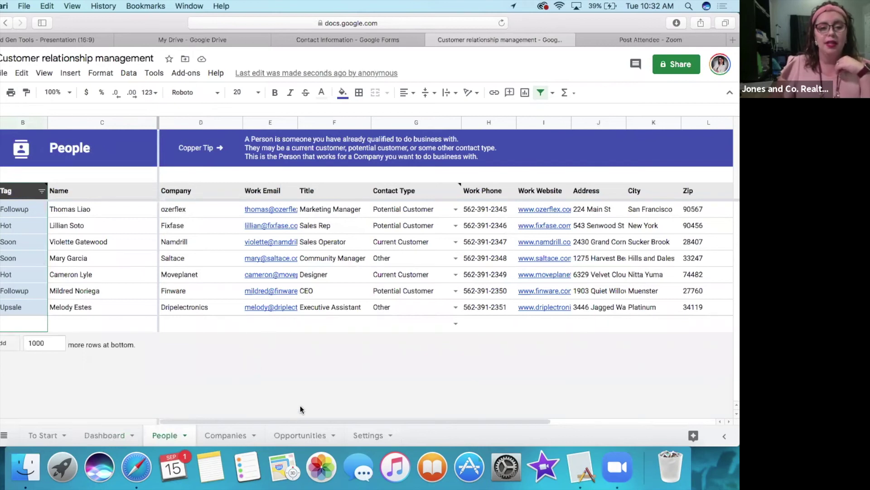
{"action": "left_click", "coordinate": [239, 436]}
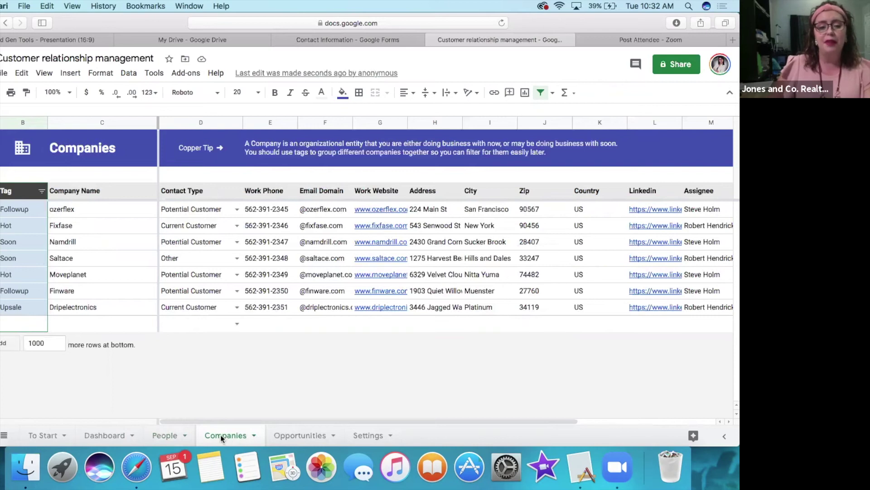
Step: Compare the columns of the People and Companies sheets, leaving the Companies sheet's name as it is
{"action": "left_click", "coordinate": [171, 436]}
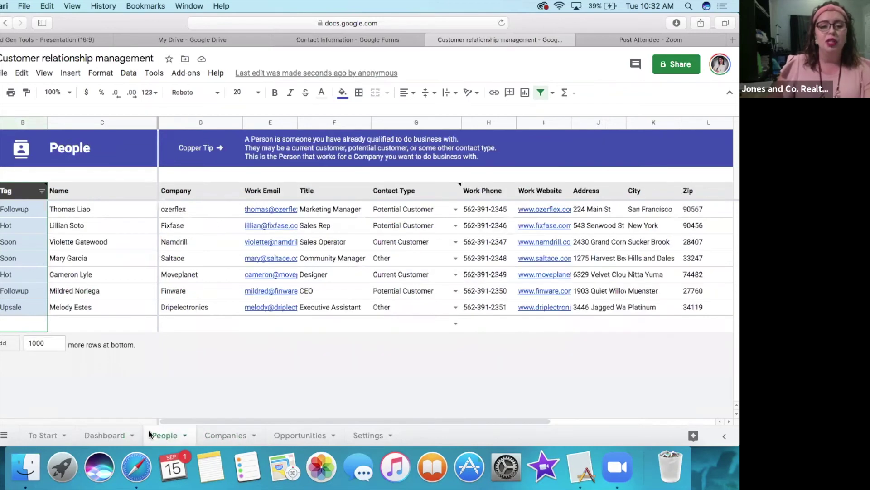
{"action": "left_click", "coordinate": [293, 433]}
{"action": "double_click", "coordinate": [237, 435]}
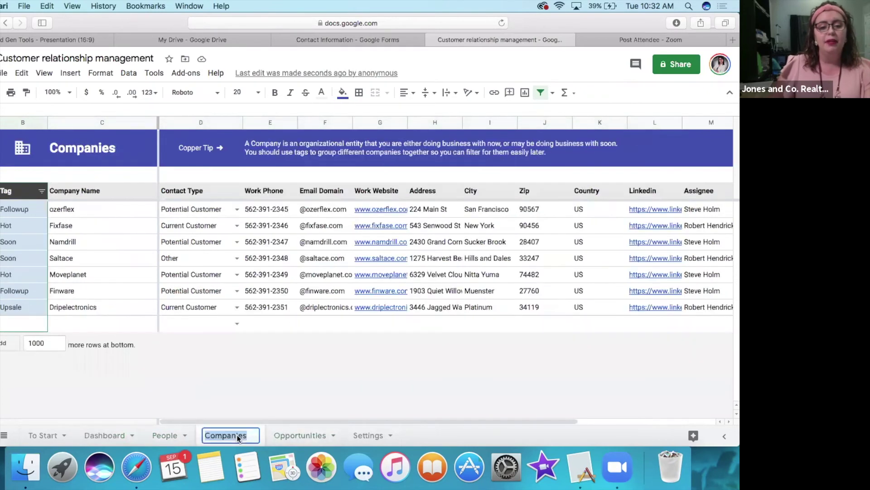
{"action": "left_click", "coordinate": [240, 389]}
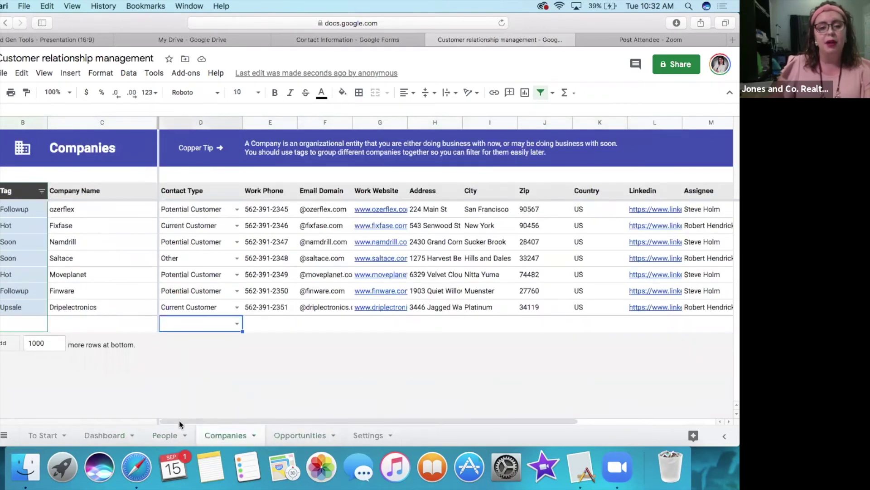
Step: Review the People sheet, check the category lists on the Settings sheet, and return to the People sheet
{"action": "left_click", "coordinate": [167, 436]}
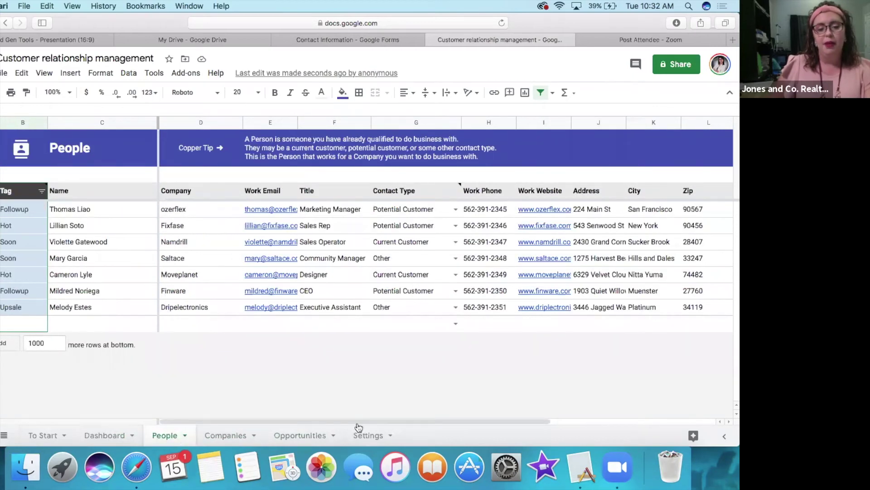
{"action": "left_click", "coordinate": [366, 435]}
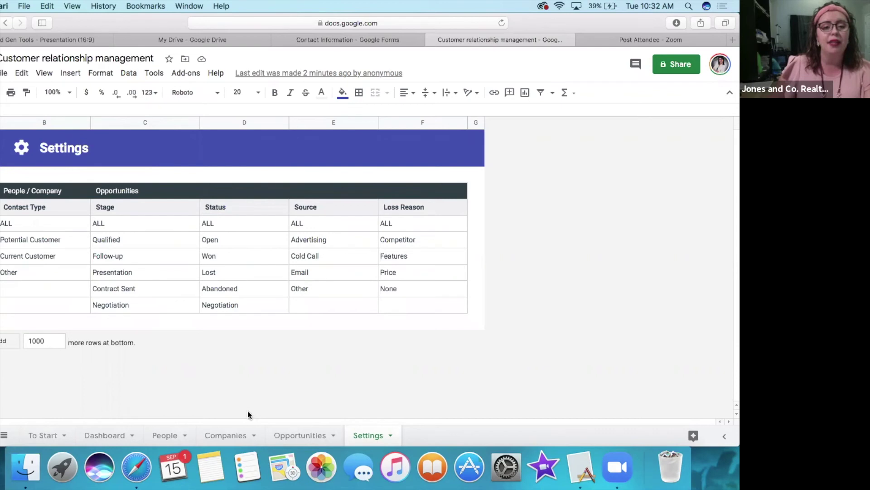
{"action": "left_click", "coordinate": [165, 435]}
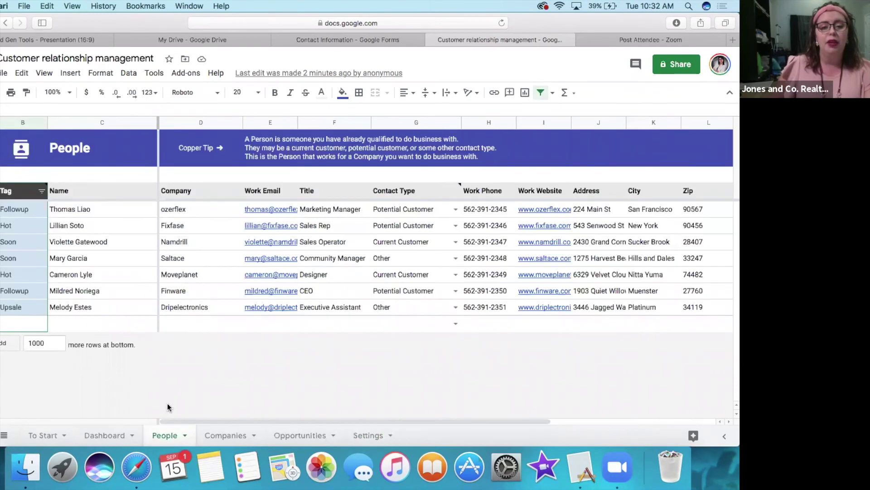